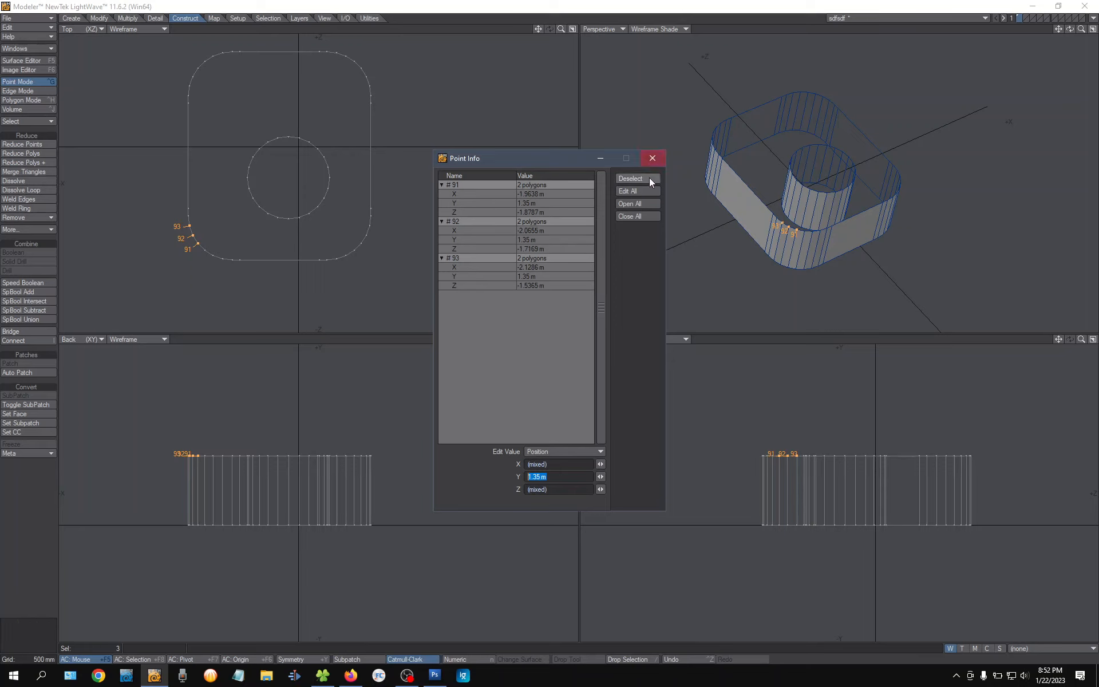
Close the point information window and clear the point selection
click(652, 158)
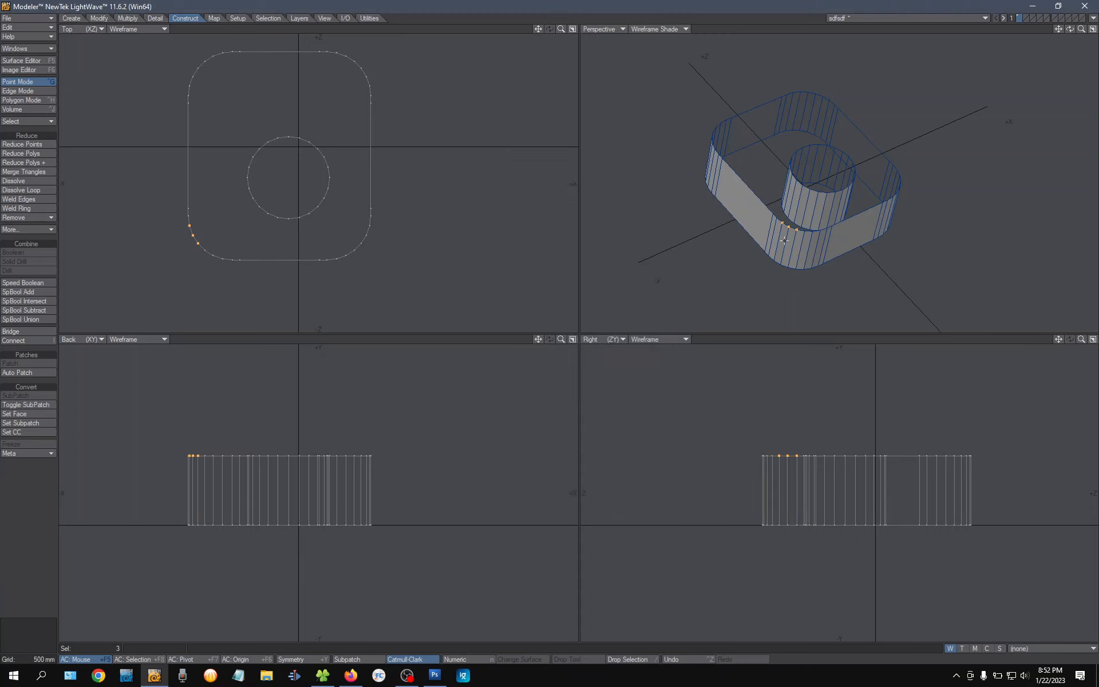
right_drag(789, 198, 798, 219)
mouse_move(835, 213)
alt+mouse_down()
mouse_move(808, 195)
mouse_move(830, 190)
alt+mouse_up()
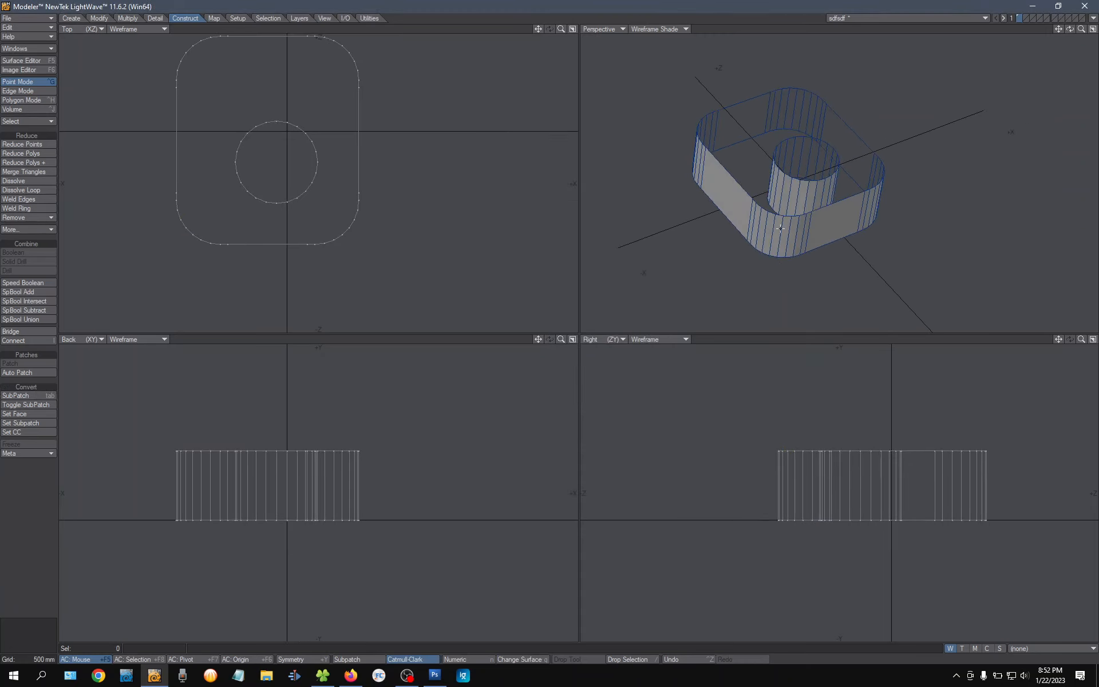
Try to cap the outer wall's open bottom with a polygon made from its bottom edge points, and undo it
drag(793, 255, 781, 257)
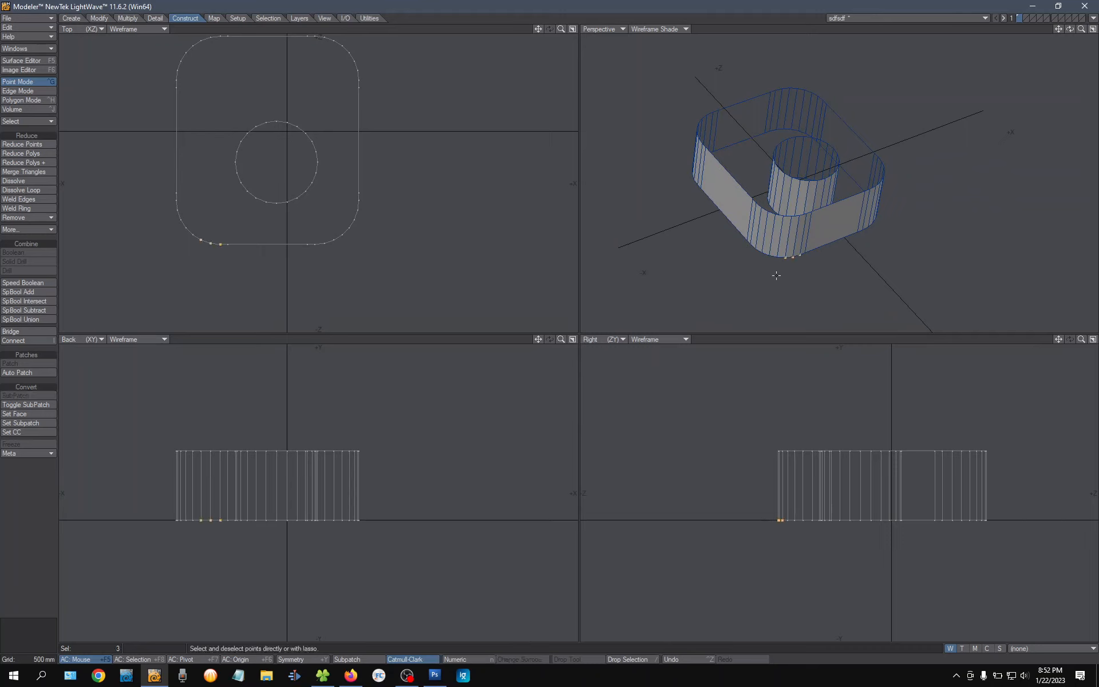
alt+drag(782, 208, 790, 146)
key(space)
key(space)
click(765, 161)
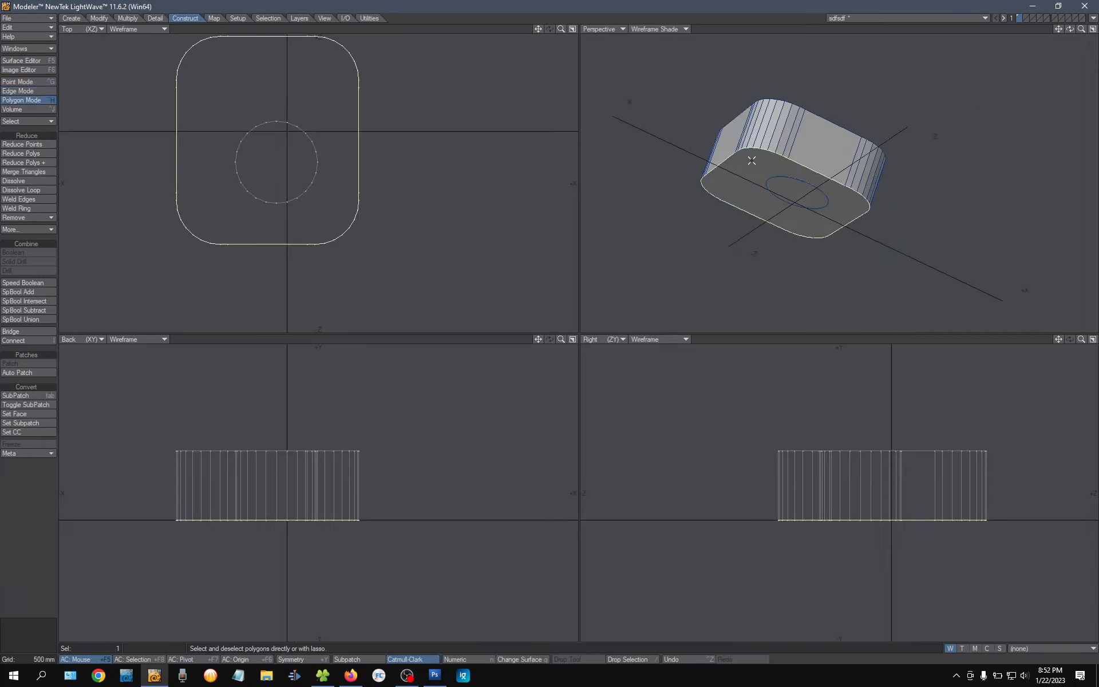
key(Delete)
alt+drag(745, 147, 776, 188)
key(space)
key(shift+l)
key(p)
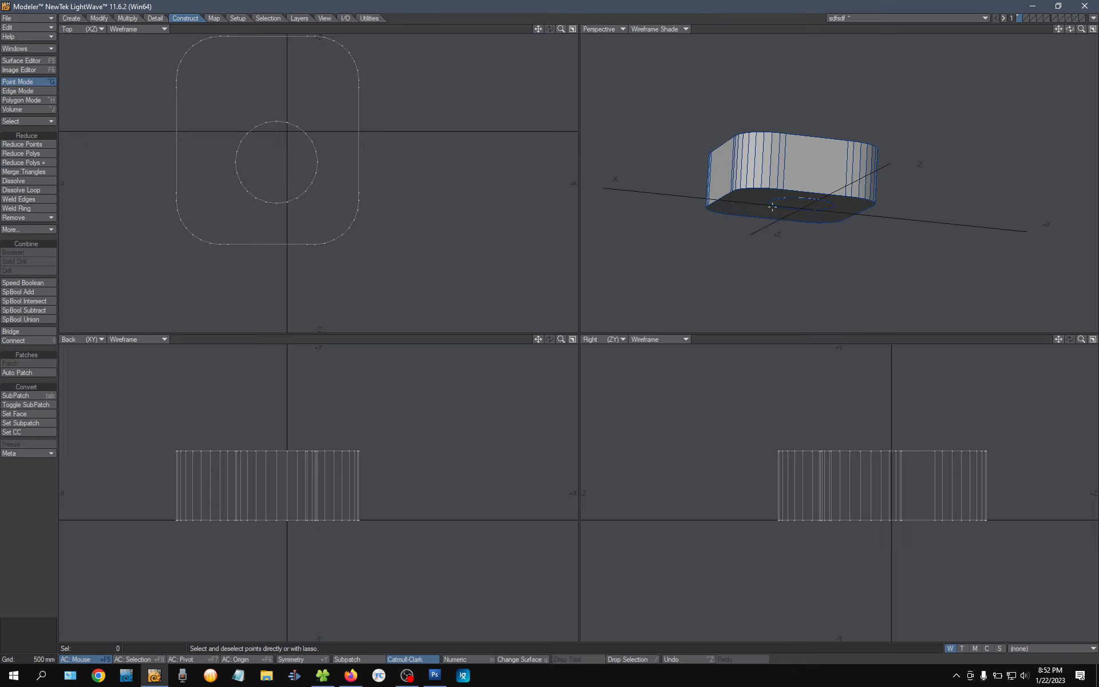
key(ctrl+z)
Select the full loop of points along the outer wall's bottom edge and make a polygon from it
alt+drag(778, 198, 767, 44)
key(p)
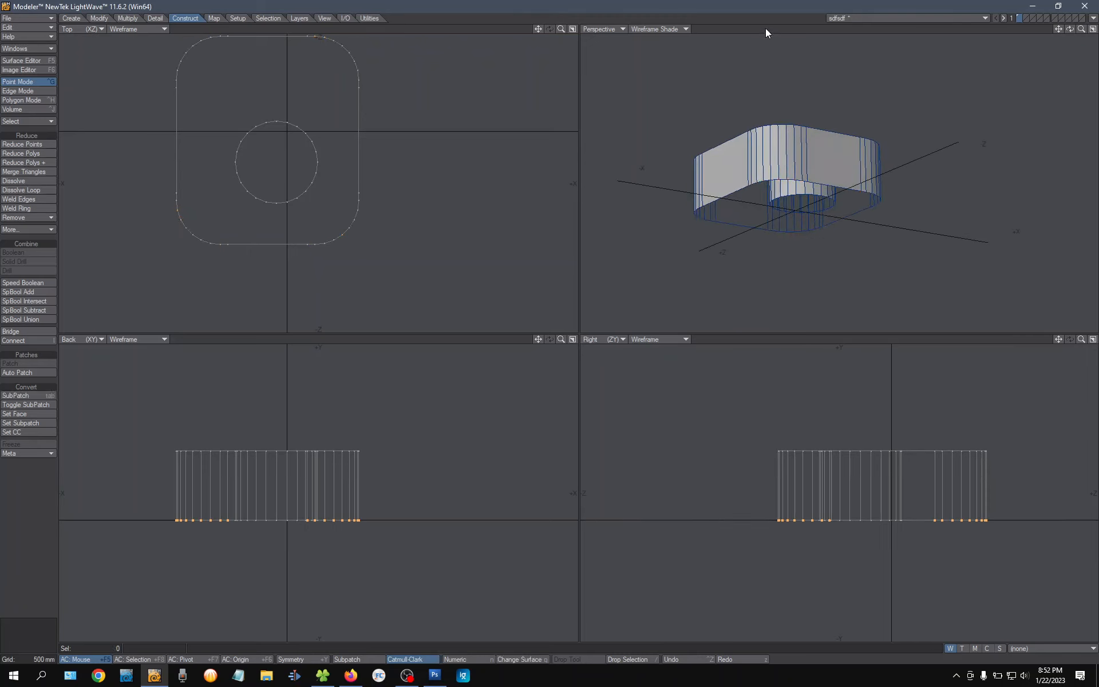
click(767, 180)
key(ctrl+l)
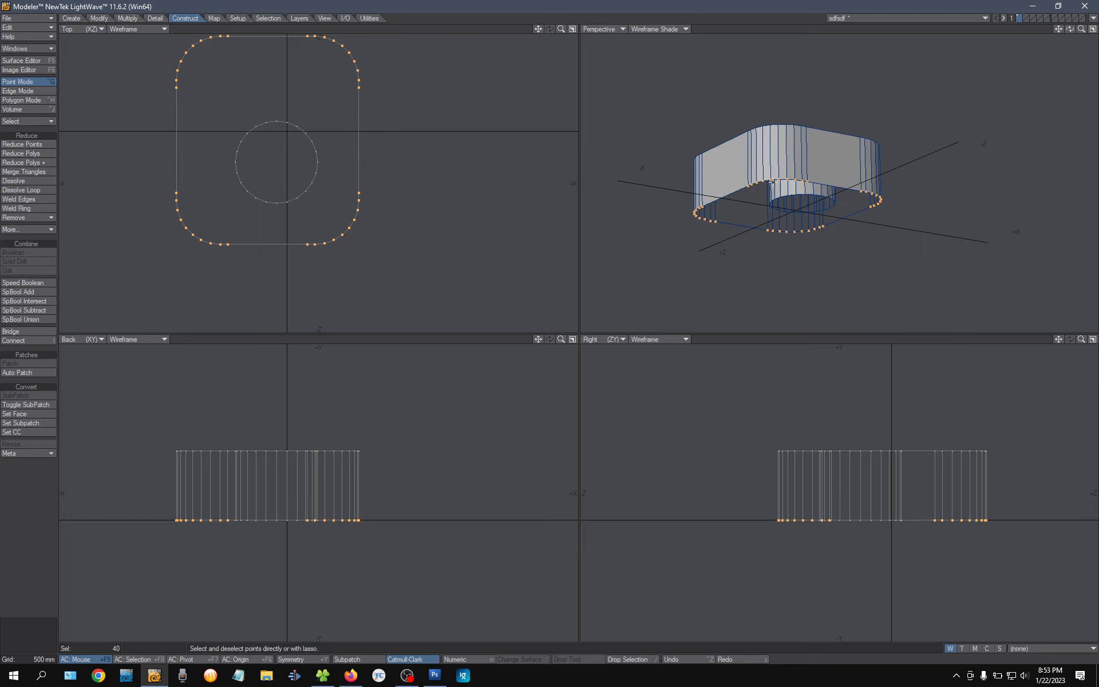
key(p)
Select all connected side polygons of the outer wall and delete them, keeping the bottom cap
alt+drag(836, 191, 786, 160)
key(space)
key(space)
click(762, 30)
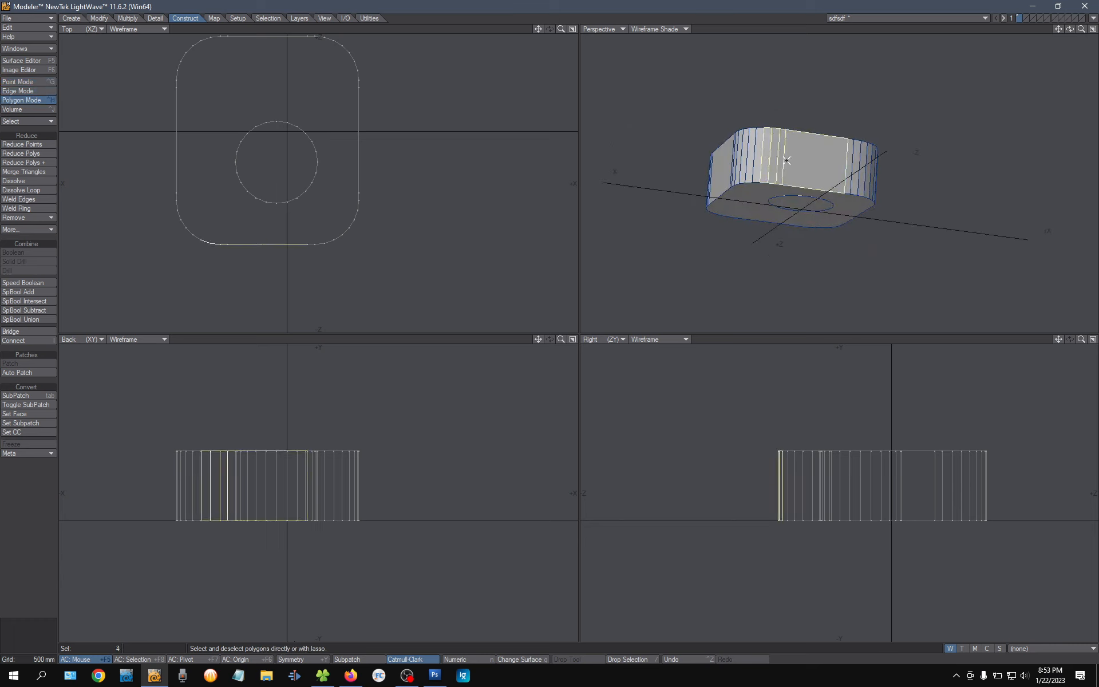
key(])
key(Delete)
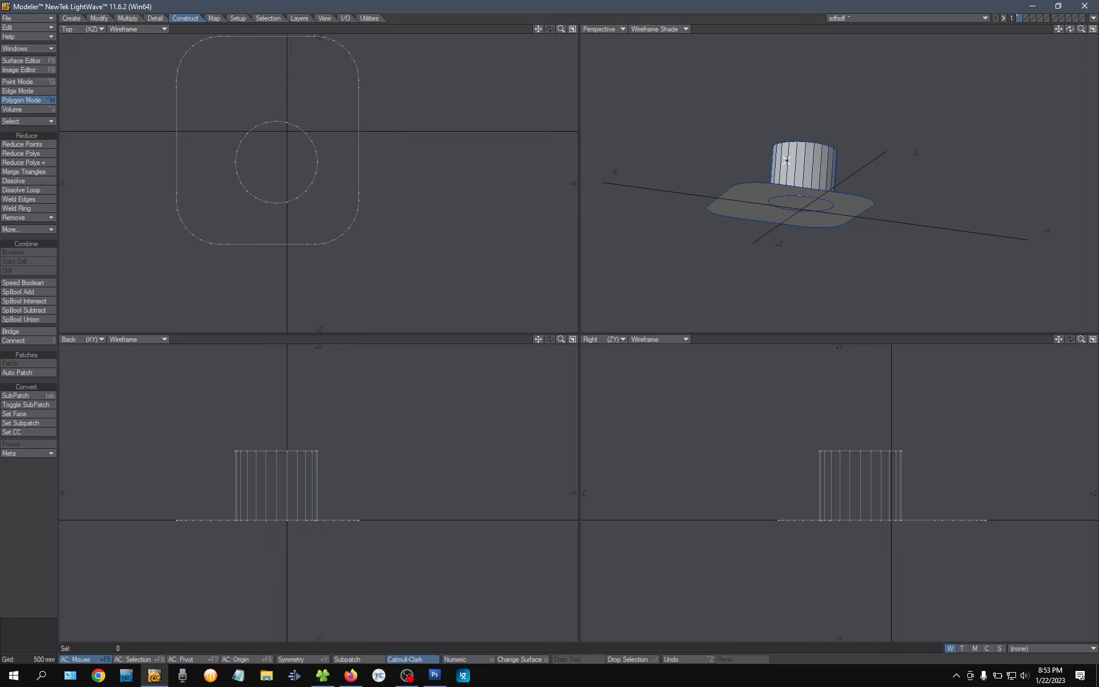
Make a polygon from the loop of points around the inner cylinder's bottom edge
alt+drag(756, 177, 823, 161)
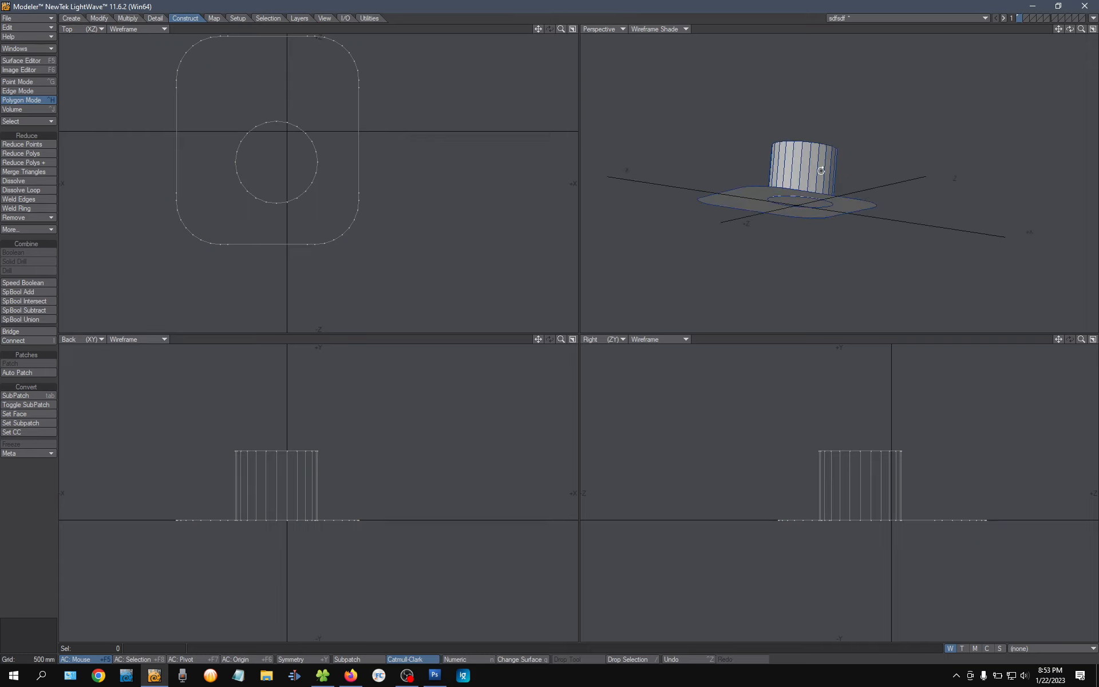
ctrl+alt+drag(812, 213, 792, 184)
key(ctrl+g)
click(800, 170)
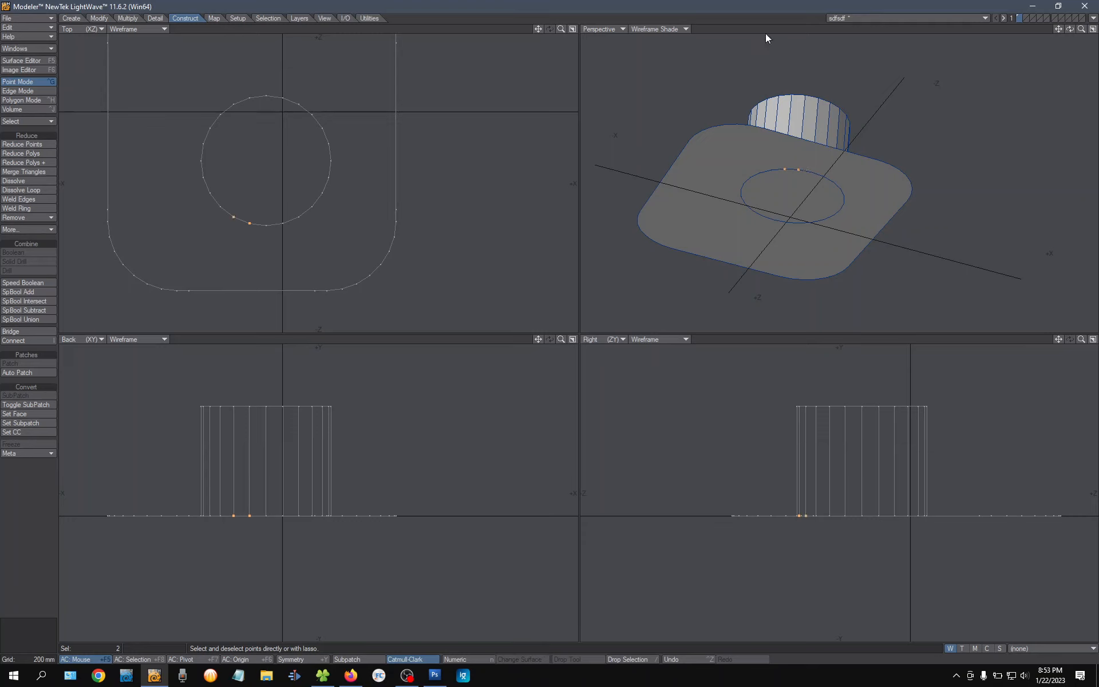
click(773, 150)
drag(788, 170, 799, 170)
key(slash)
key(space)
key(space)
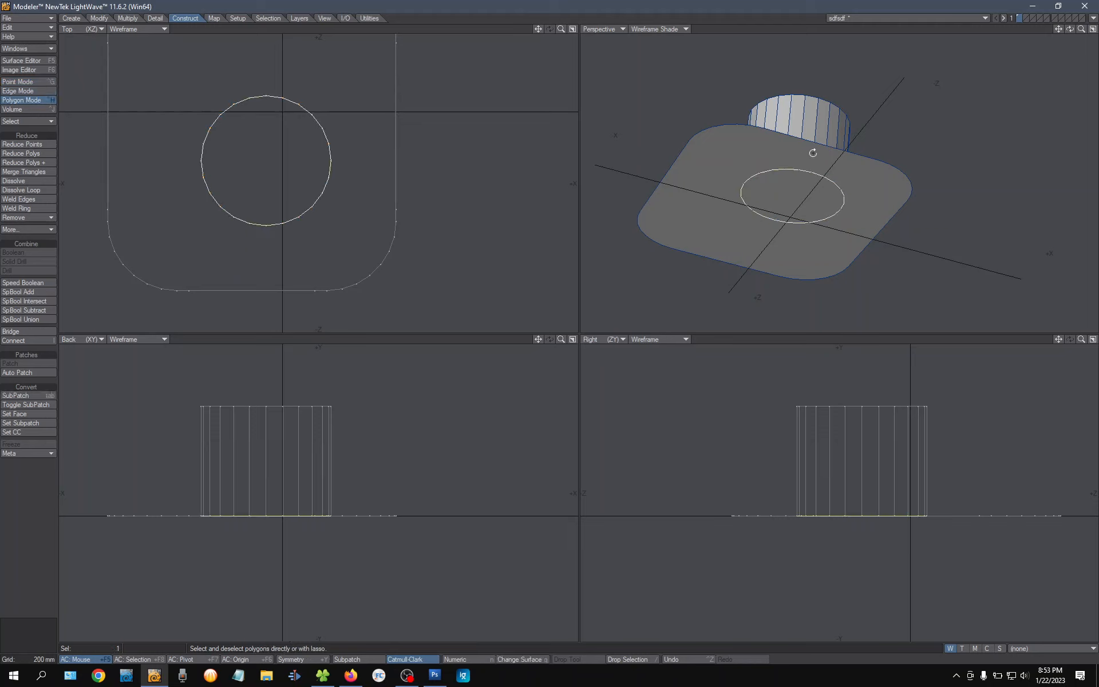
Select all side polygons of the inner cylinder and delete them, keeping the flat circle
alt+drag(812, 152, 773, 167)
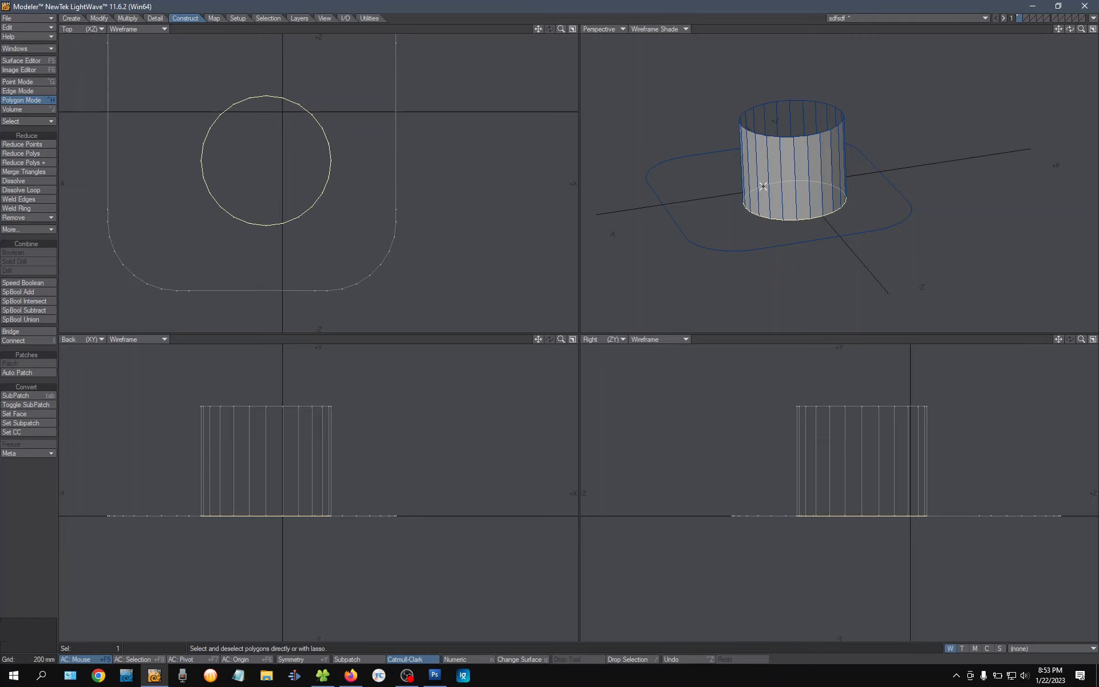
key(slash)
drag(778, 163, 791, 162)
key(l)
click(791, 163)
click(788, 166)
key(bracketright)
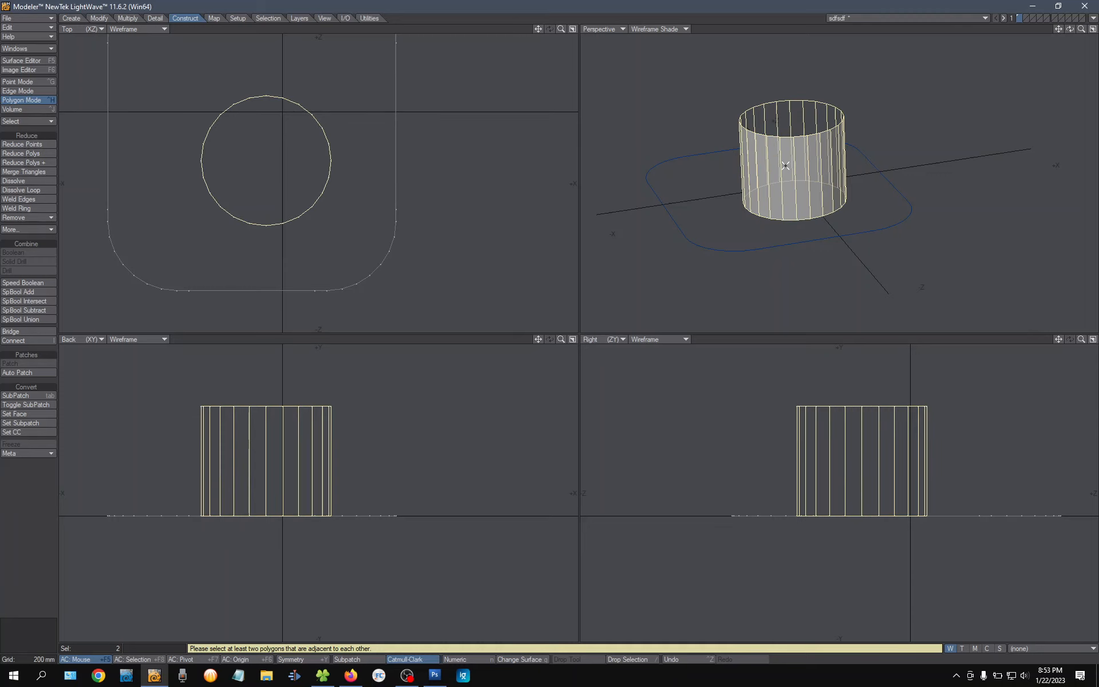
key(Delete)
Select the rounded-square plate and the circle polygon and flip both to face upward
click(795, 171)
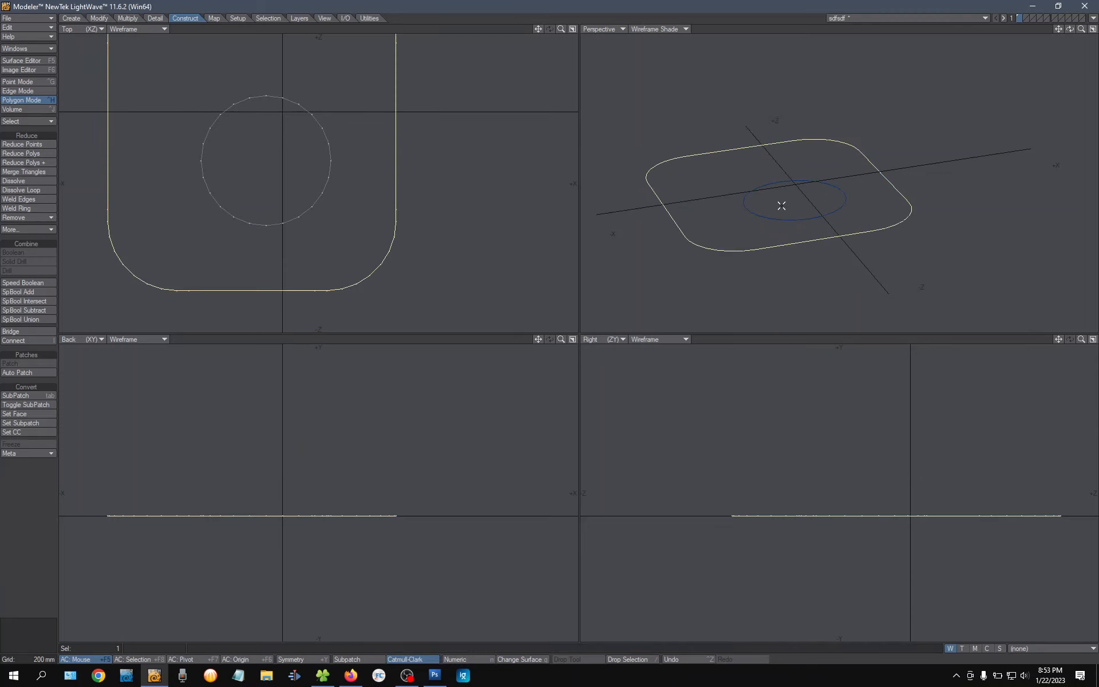
click(807, 212)
alt+drag(797, 194, 769, 198)
key(f)
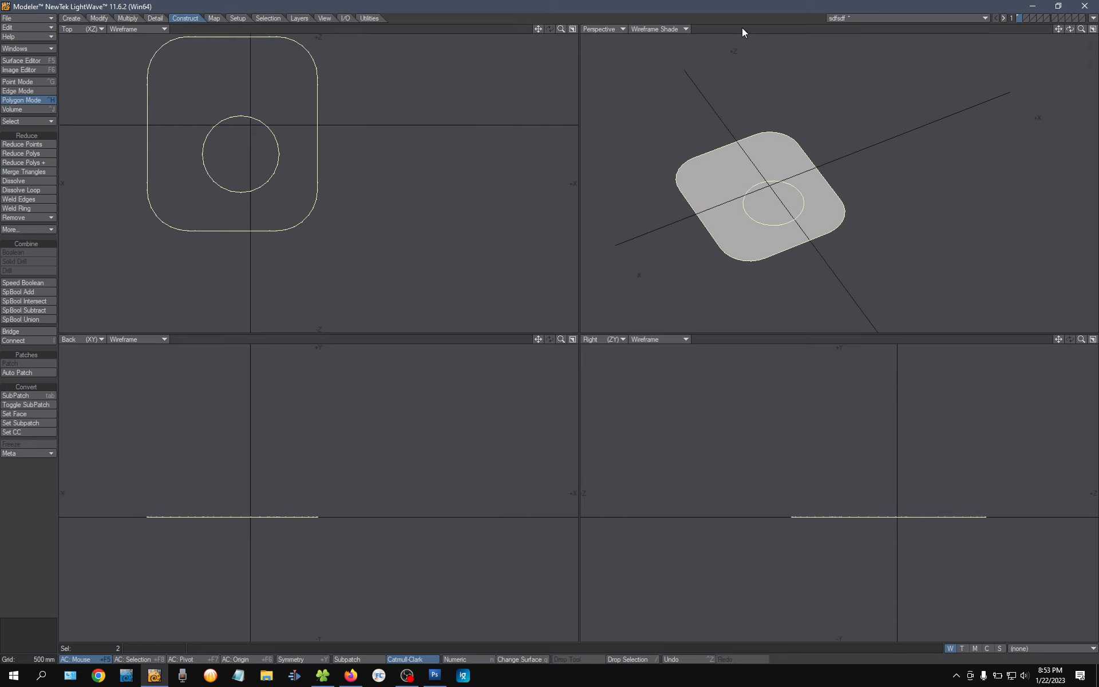
Move the circle polygon to layer 2, and set layer 1 as foreground with layer 2 as background
key(slash)
mouse_move(773, 184)
mouse_down()
mouse_move(821, 190)
mouse_move(797, 198)
mouse_up()
click(809, 186)
key(x)
key(2)
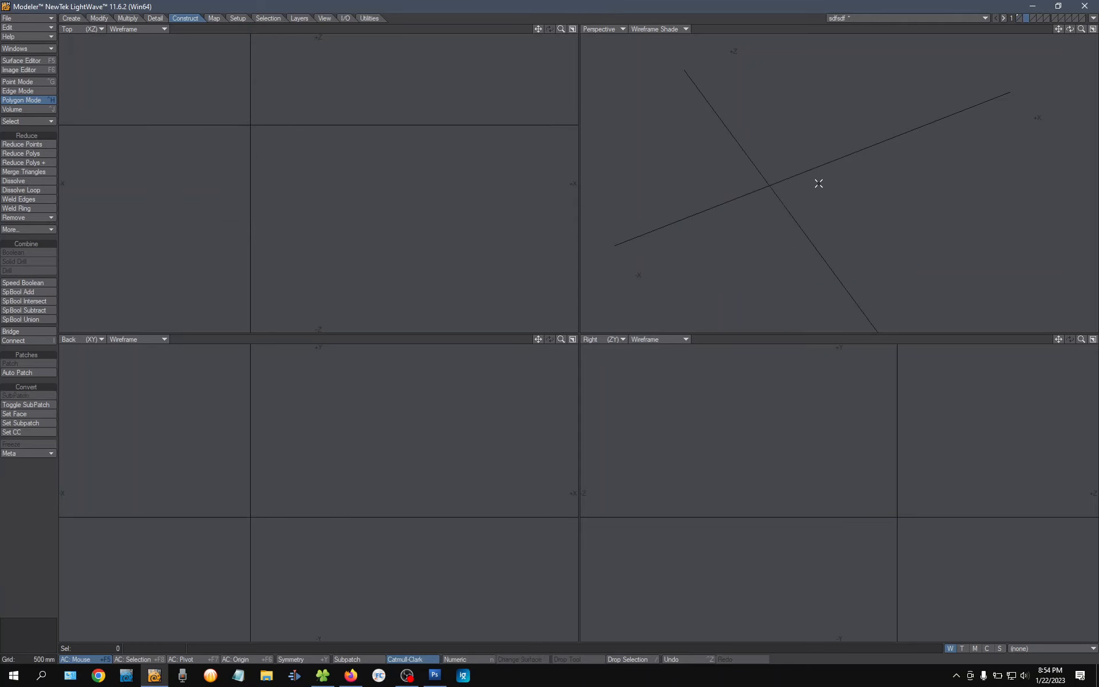
key(v)
key(1)
key(alt+2)
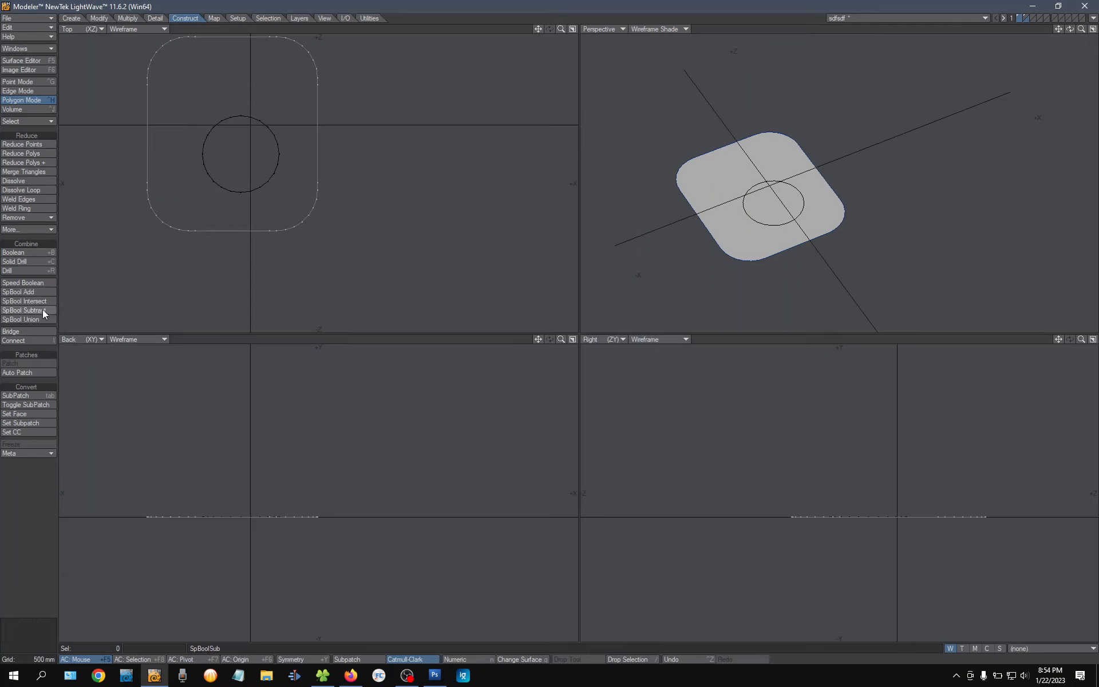
Try to subtract the background circle from the plate with a Boolean operation
click(33, 252)
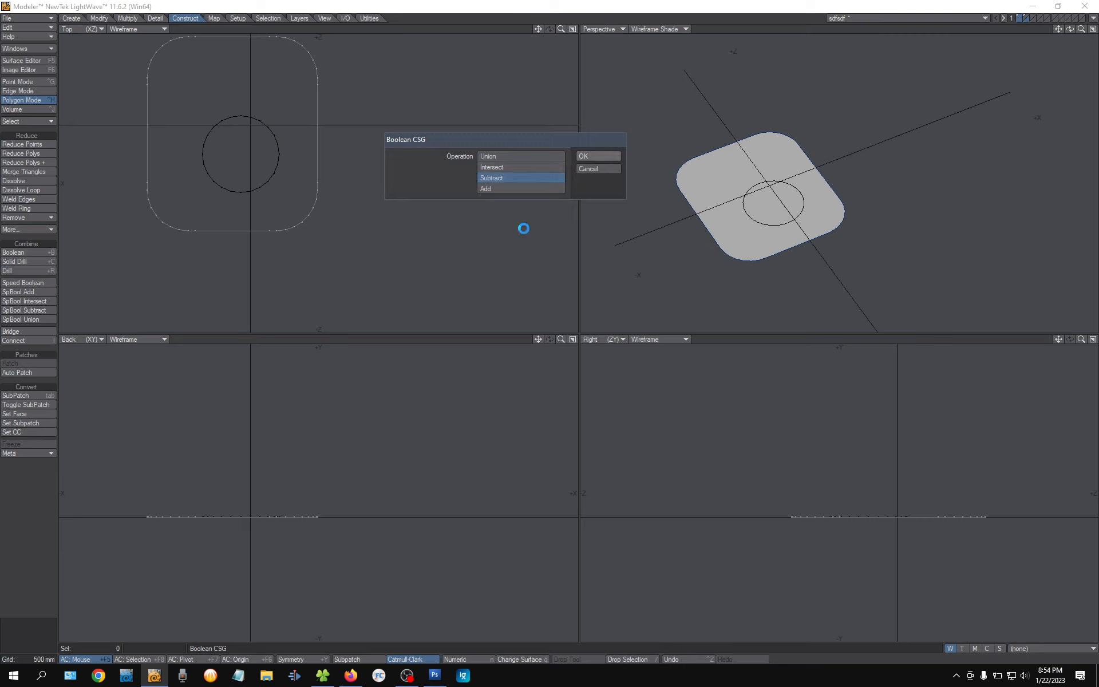
click(592, 158)
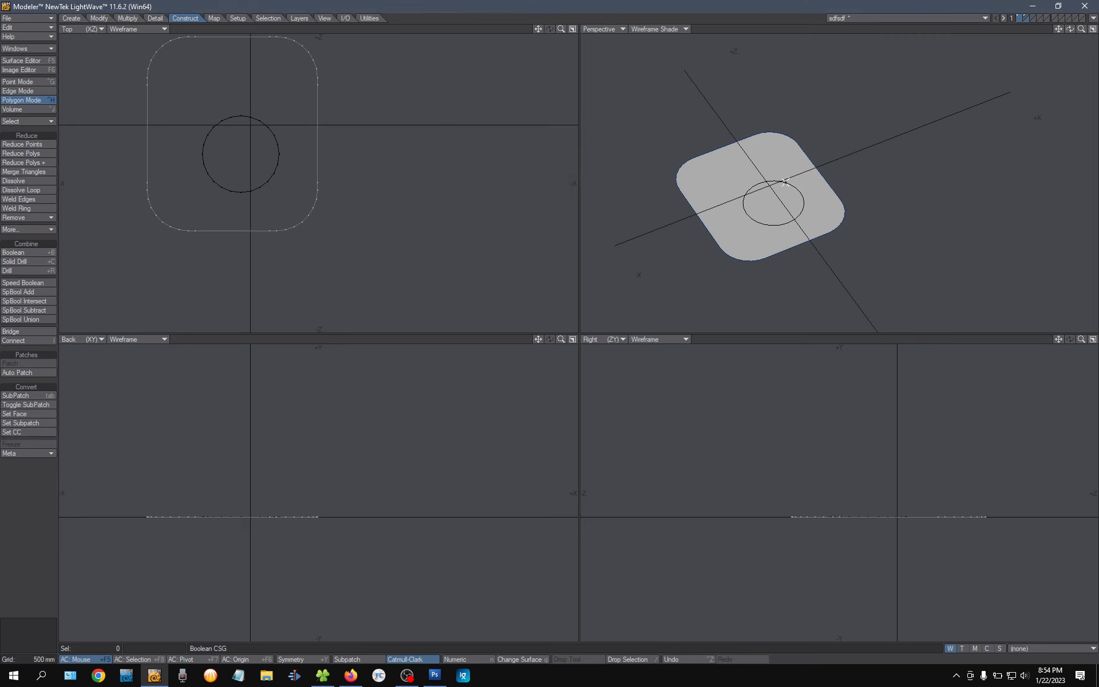
Cut the circular hole in the plate using Template Drill with the Tunnel operation on the Y axis
click(23, 270)
click(515, 179)
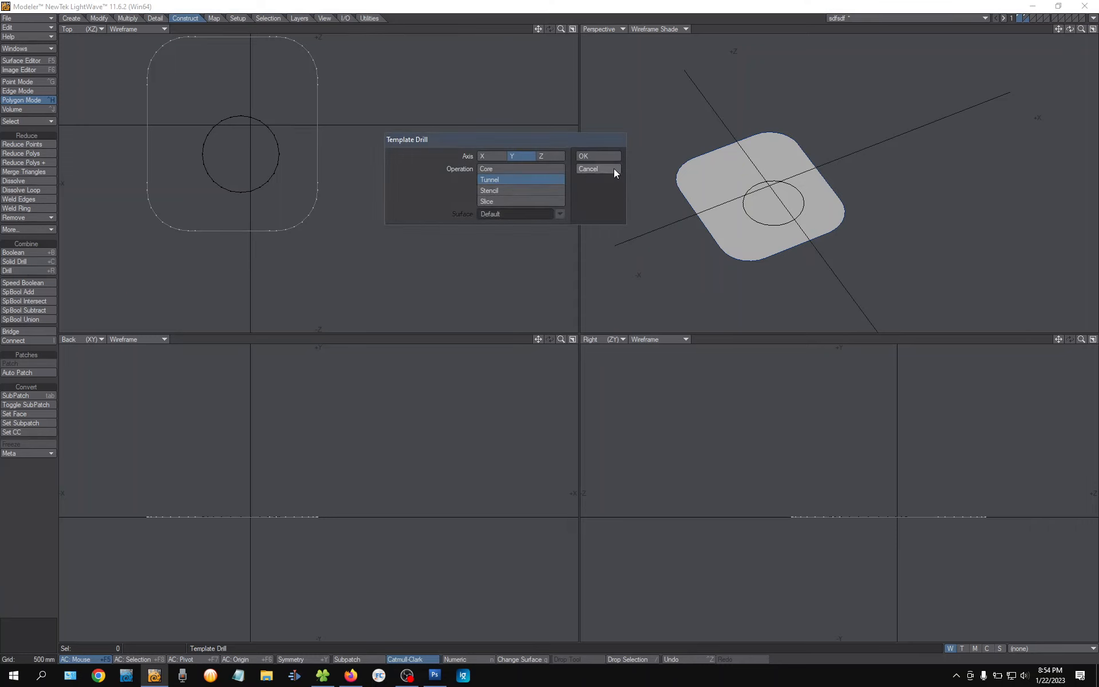
click(598, 156)
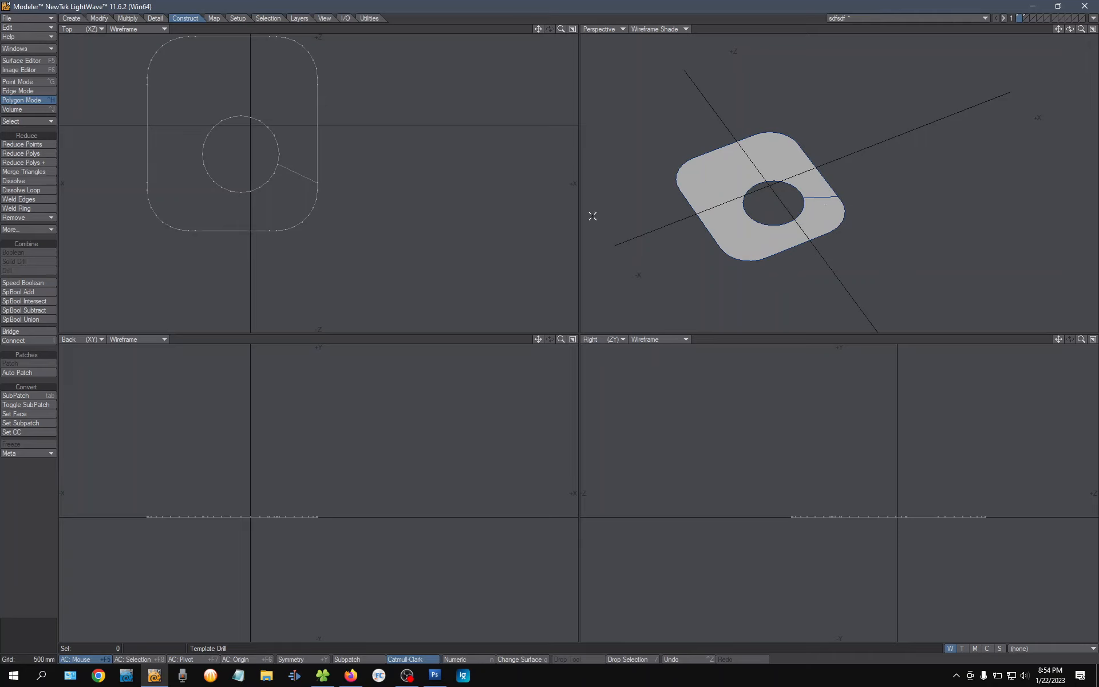
Select the drilled plate, start the Thicken tool on it and open its numeric settings
click(809, 210)
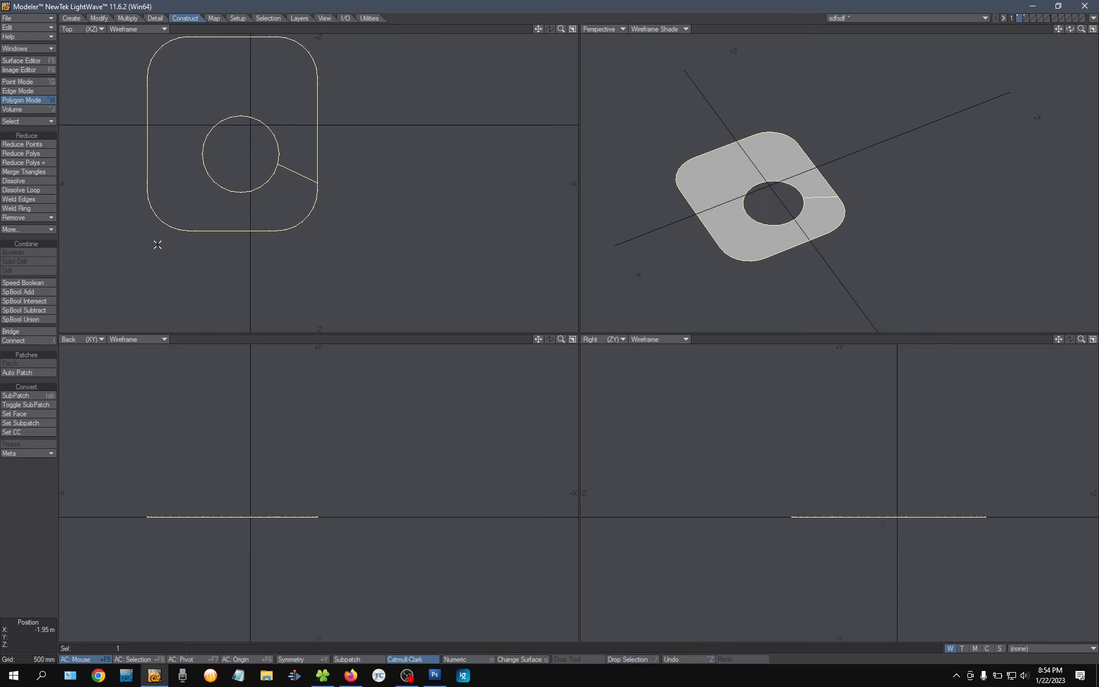
click(127, 20)
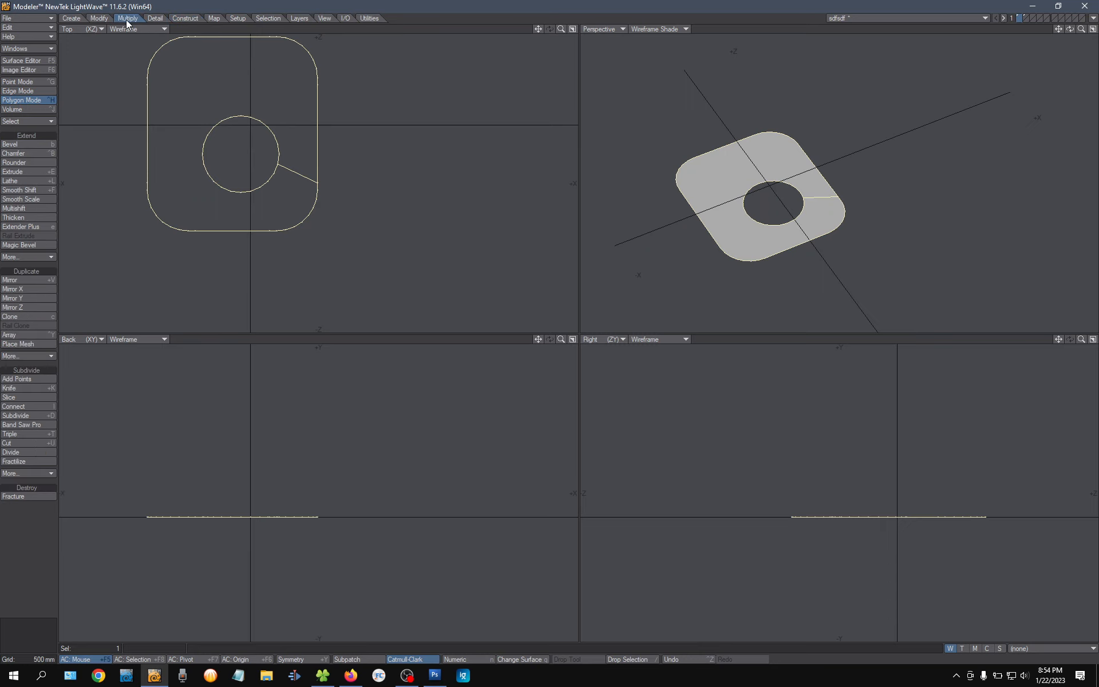
click(34, 218)
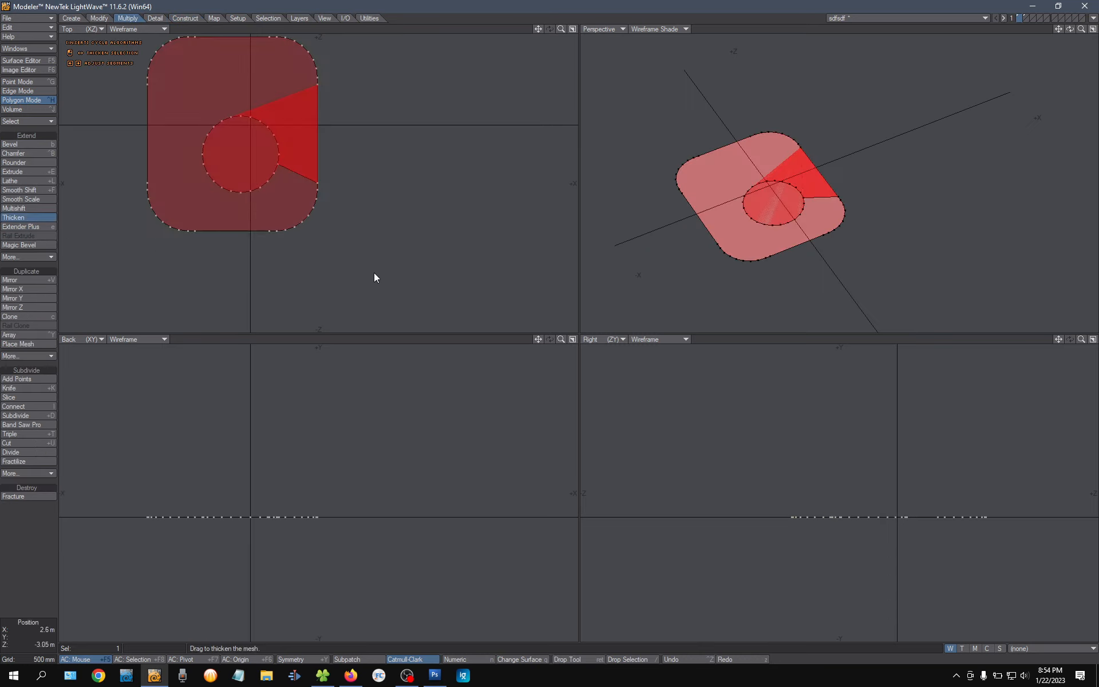
key(n)
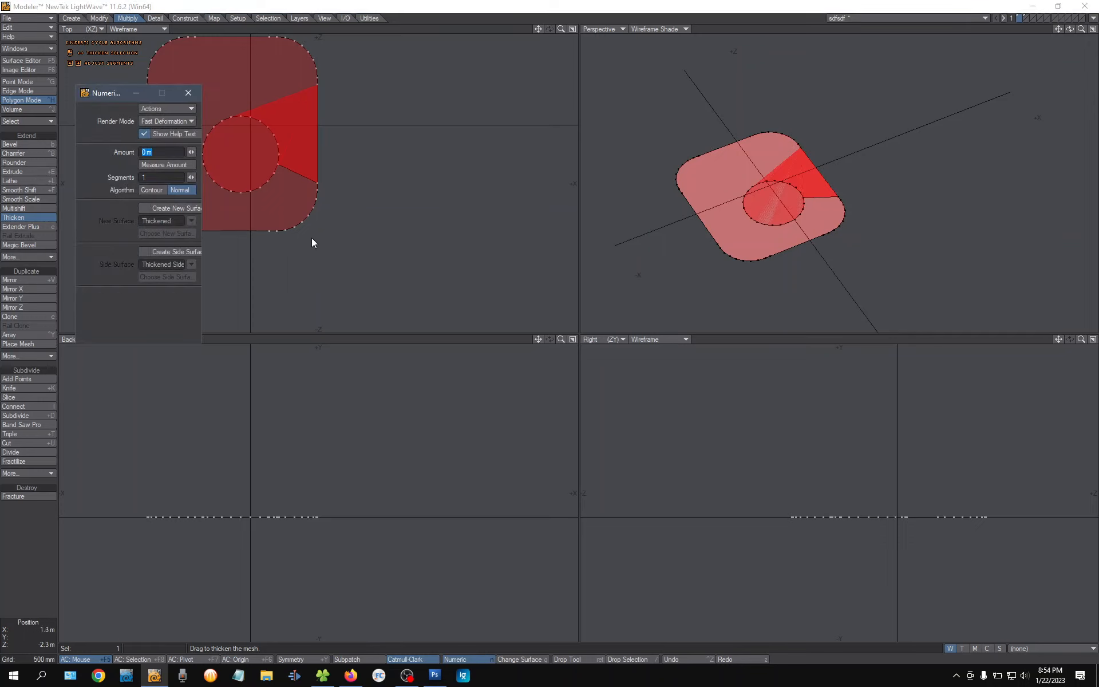
Check the selected plate's polygon information and close the information window
key(i)
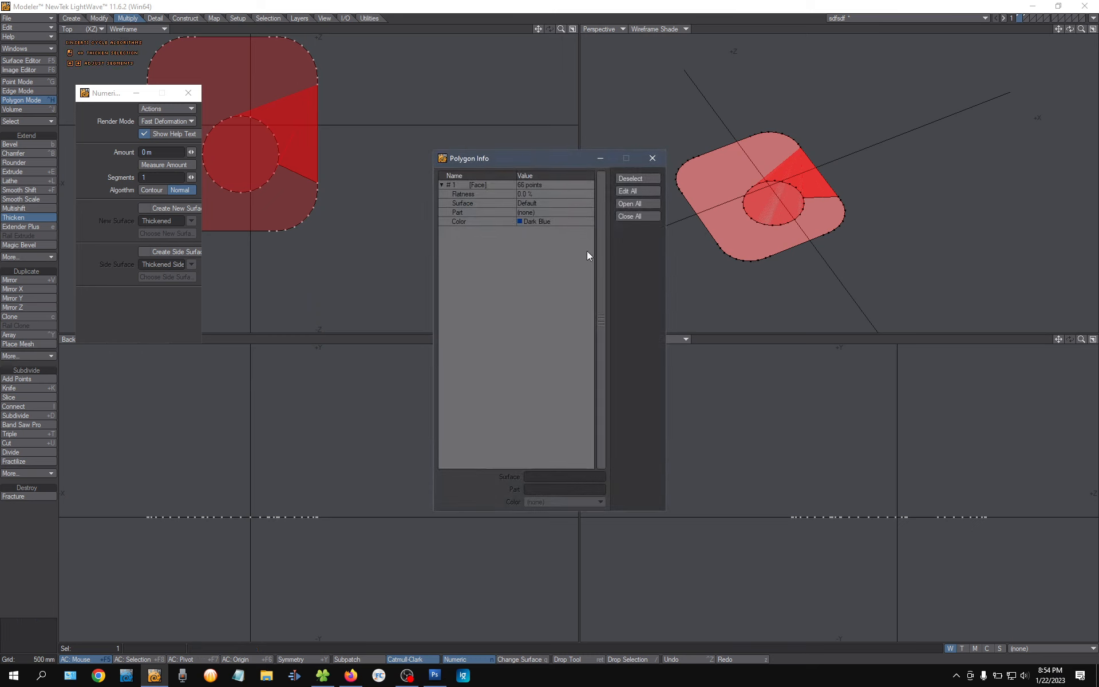
click(632, 194)
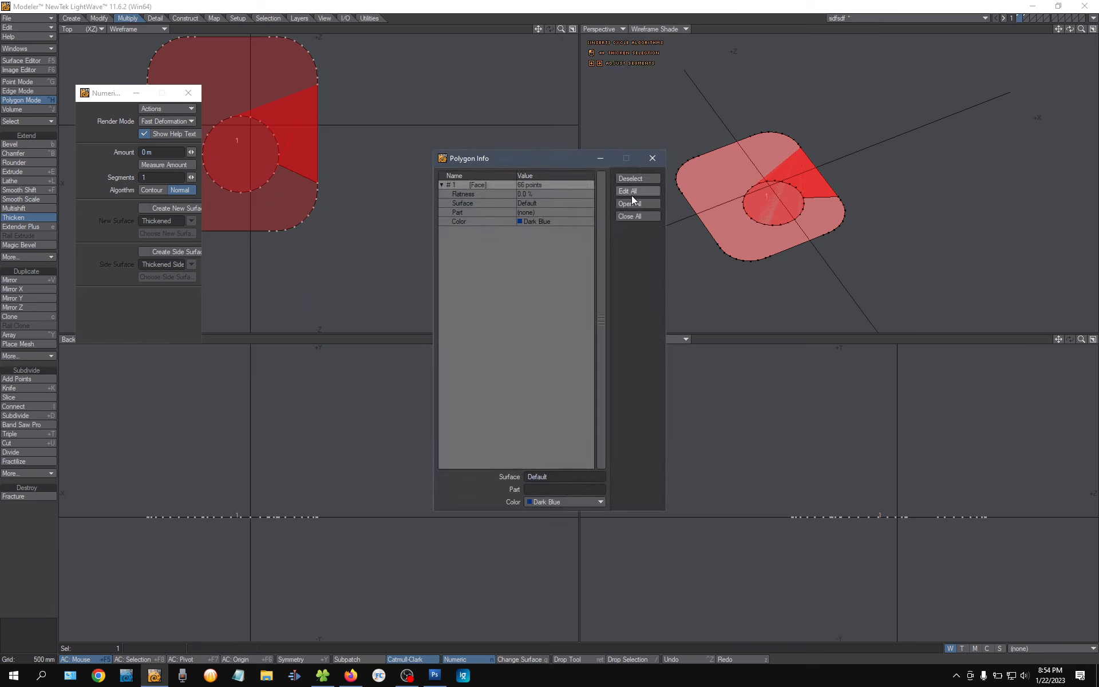
click(652, 157)
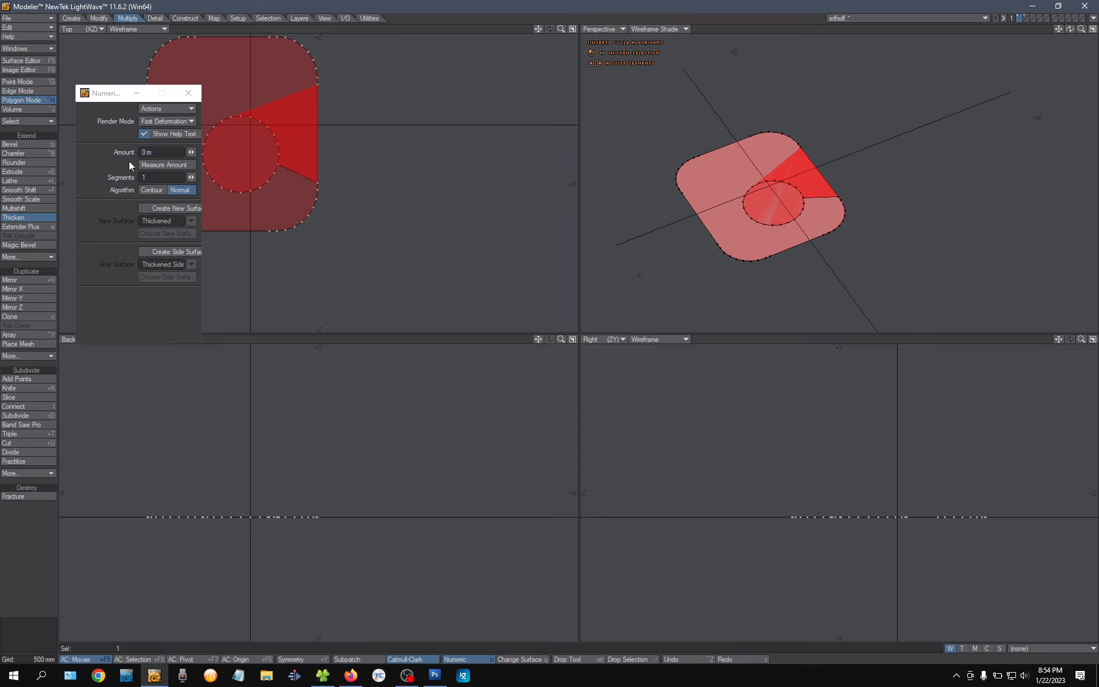
Set the plate's Thicken amount to 1.35 m
click(160, 152)
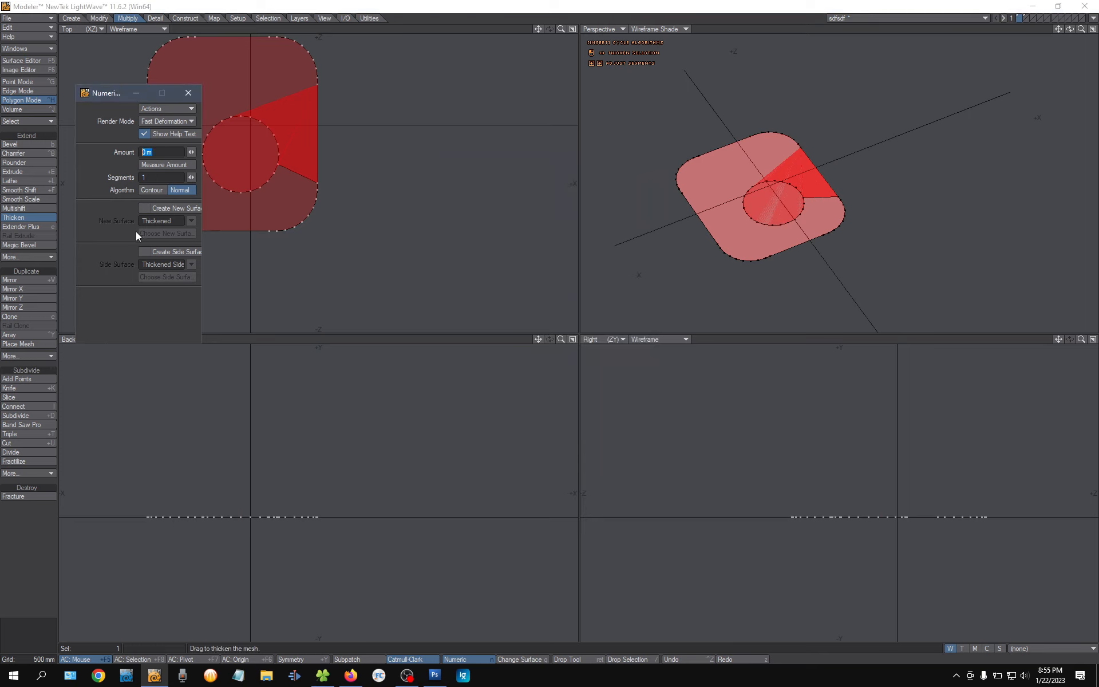
text(1.35)
key(Tab)
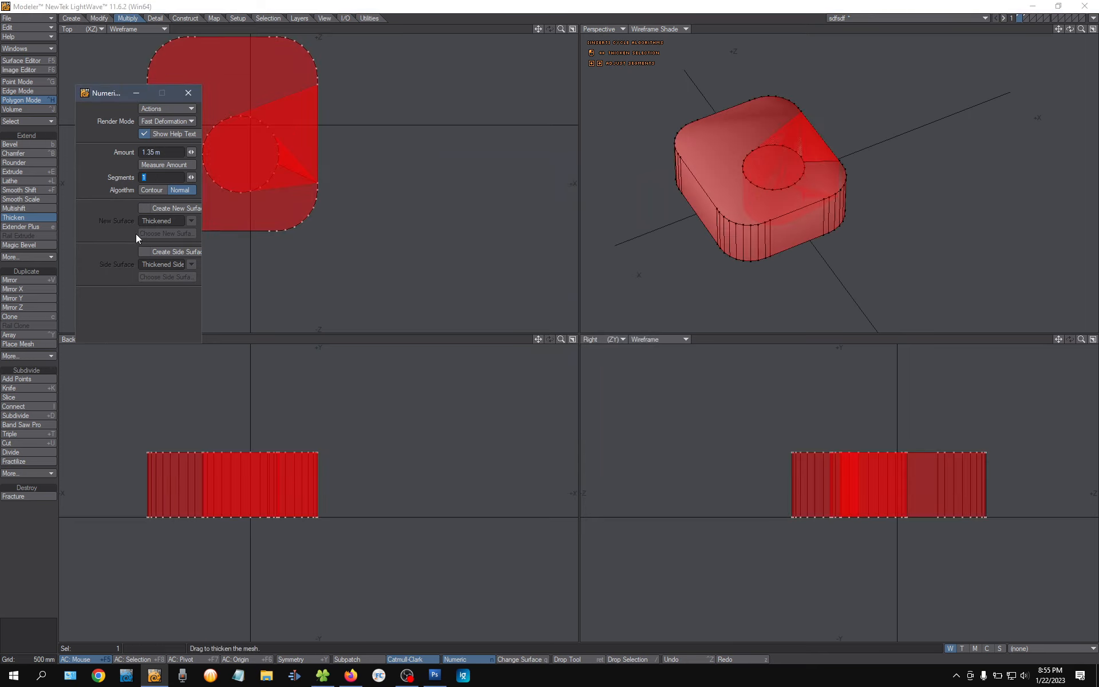
Hide the Thicken help text, set the render mode to Normal, and finish the thickening
click(145, 133)
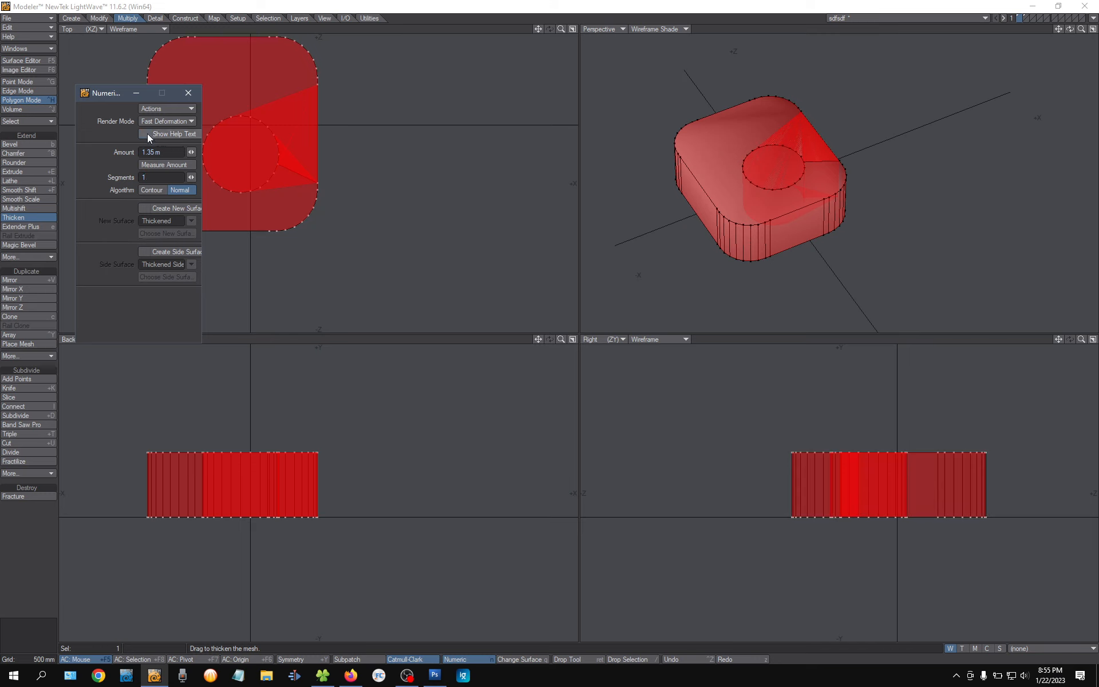
click(158, 121)
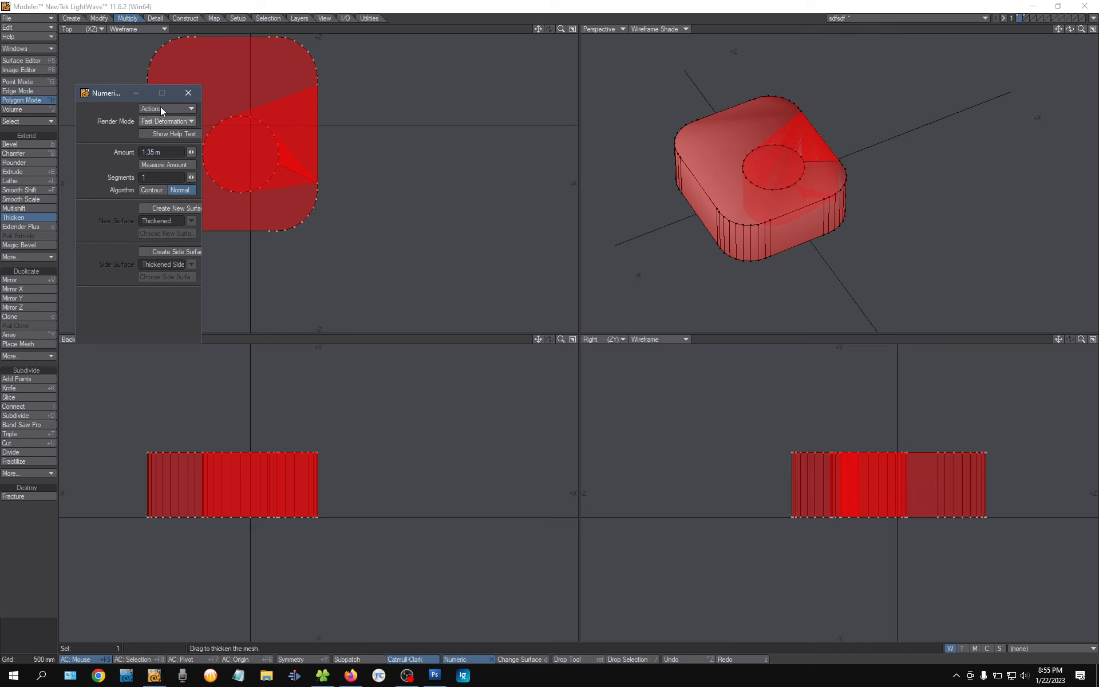
click(160, 106)
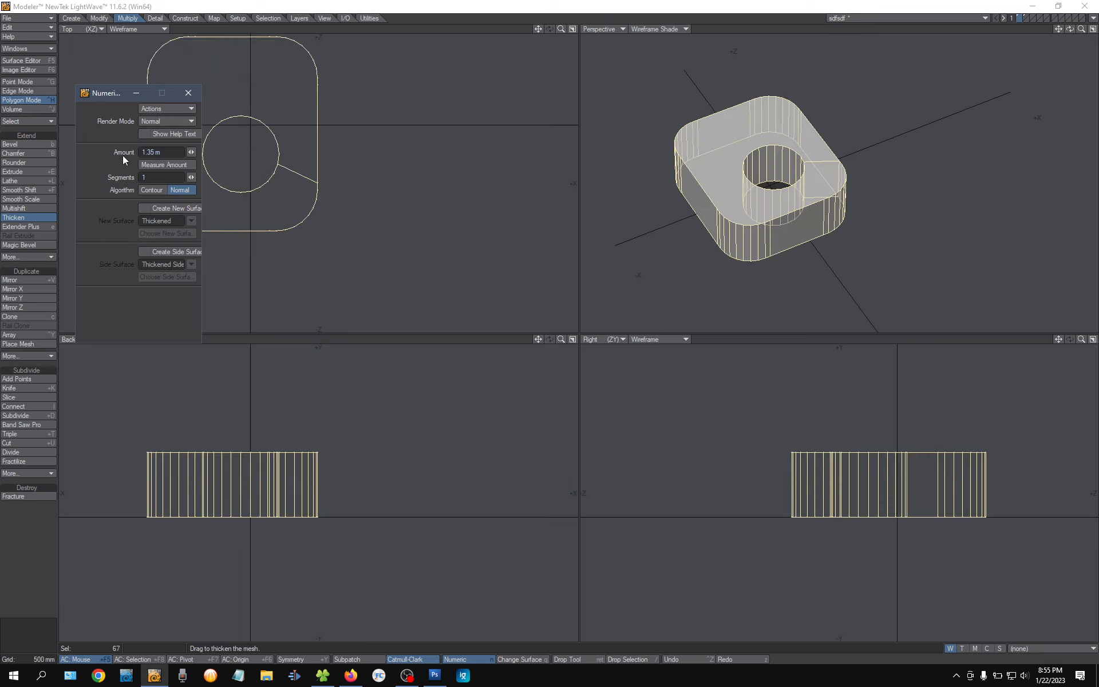
click(188, 93)
key(Return)
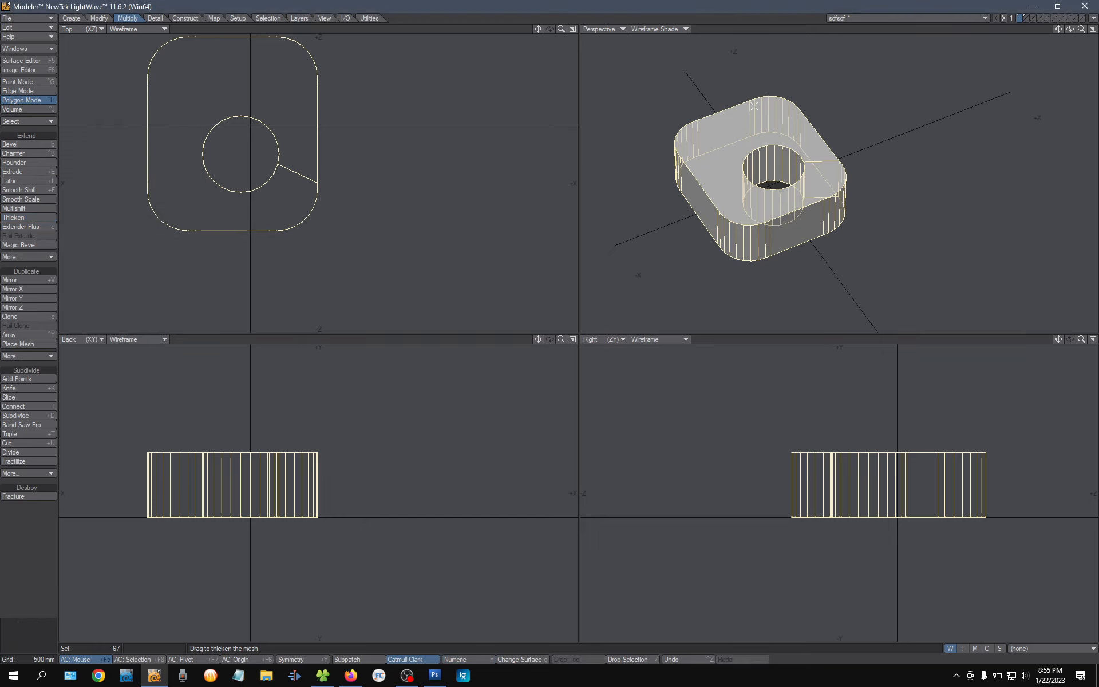
Deselect the block's polygons and examine the thickened block with its through-hole in a maximized perspective view
click(722, 30)
alt+drag(781, 157, 986, 62)
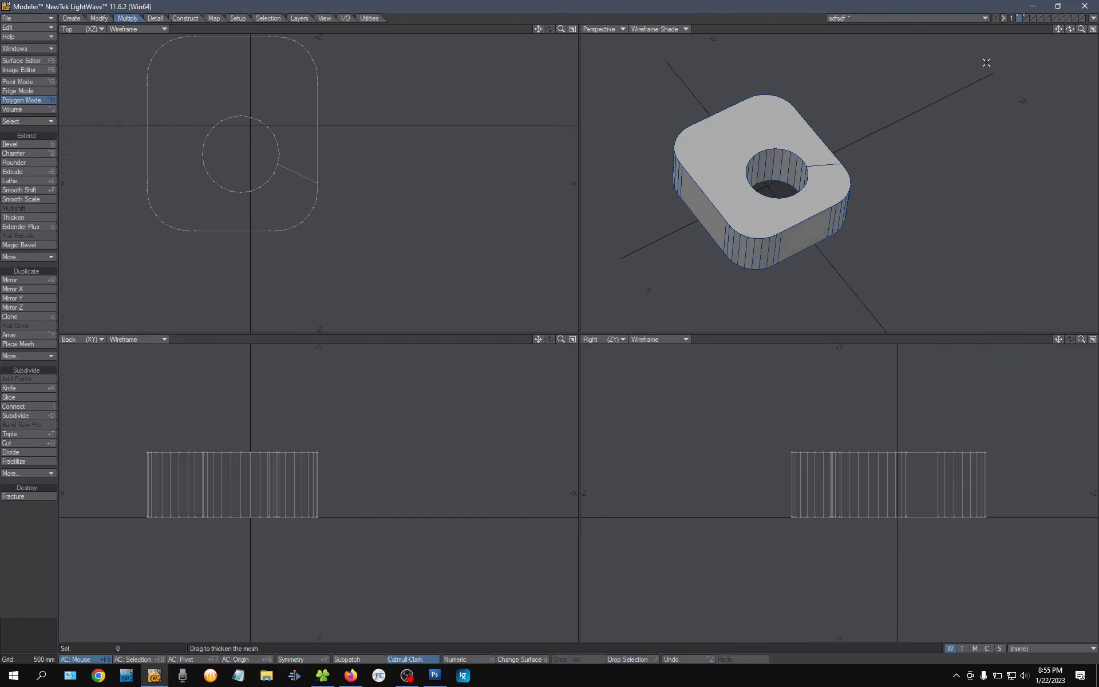
click(1093, 29)
scroll(561, 376, down, 1)
ctrl+alt+drag(561, 376, 539, 293)
mouse_move(549, 328)
right_down()
mouse_move(560, 299)
mouse_move(500, 350)
mouse_move(553, 289)
mouse_move(617, 328)
right_up()
right_drag(658, 273, 653, 293)
mouse_move(670, 257)
alt+mouse_down()
mouse_move(692, 304)
mouse_move(614, 289)
alt+mouse_up()
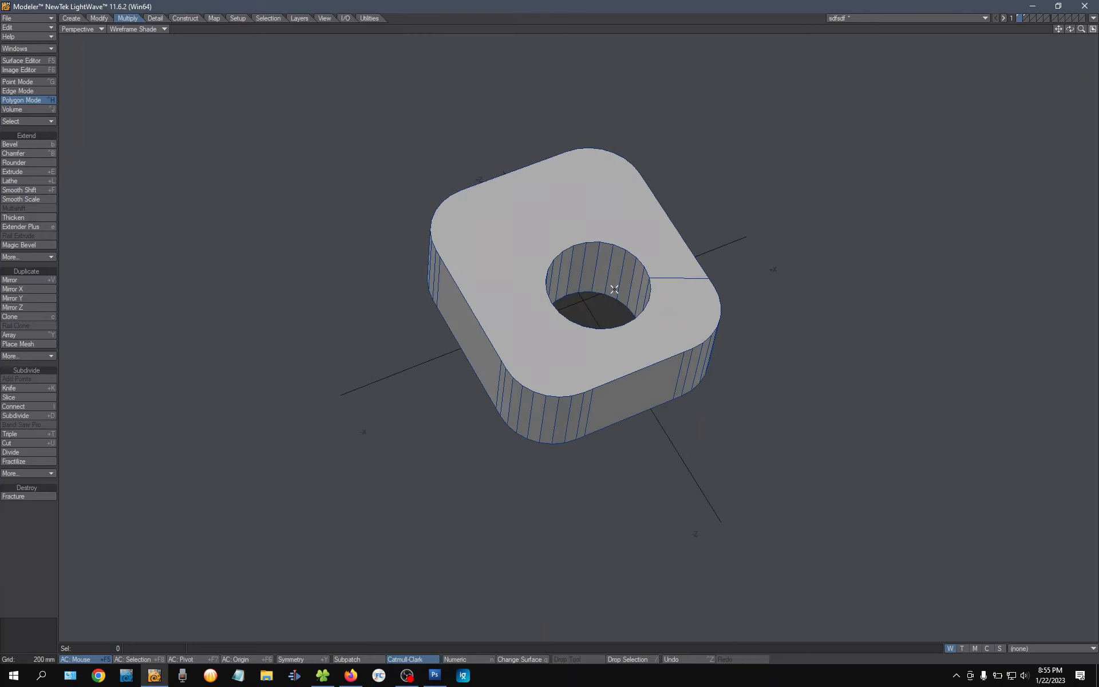
Undo the thickening to compare with the flat drilled plate, redo it, and leave the block's polygons deselected
key(ctrl+z)
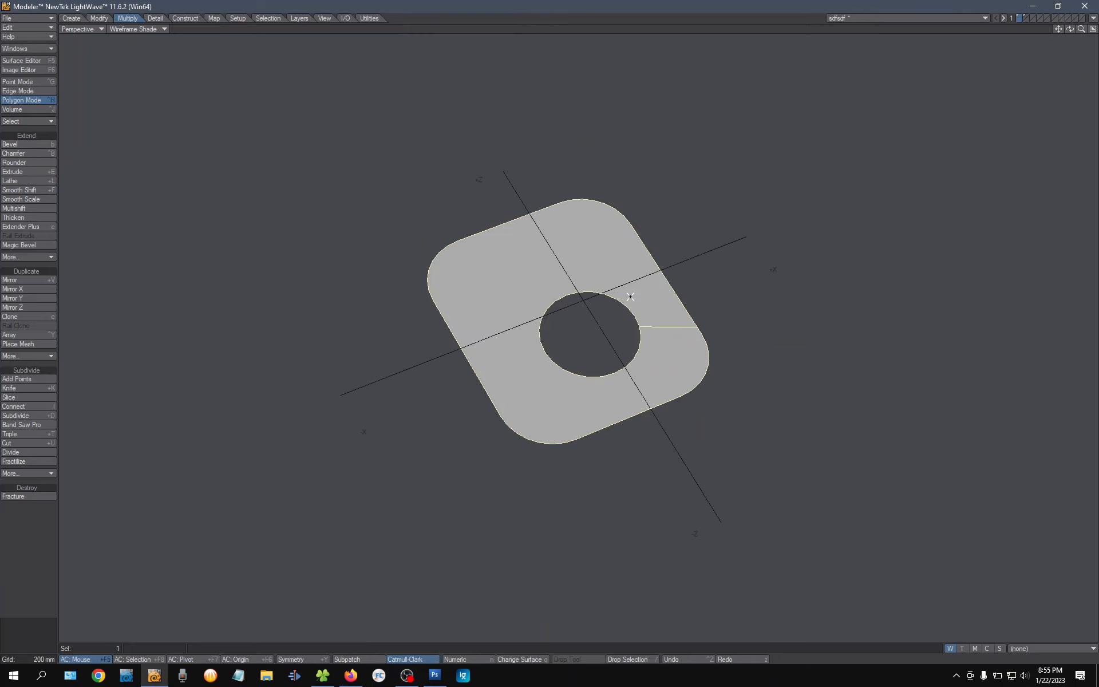
alt+drag(613, 328, 606, 373)
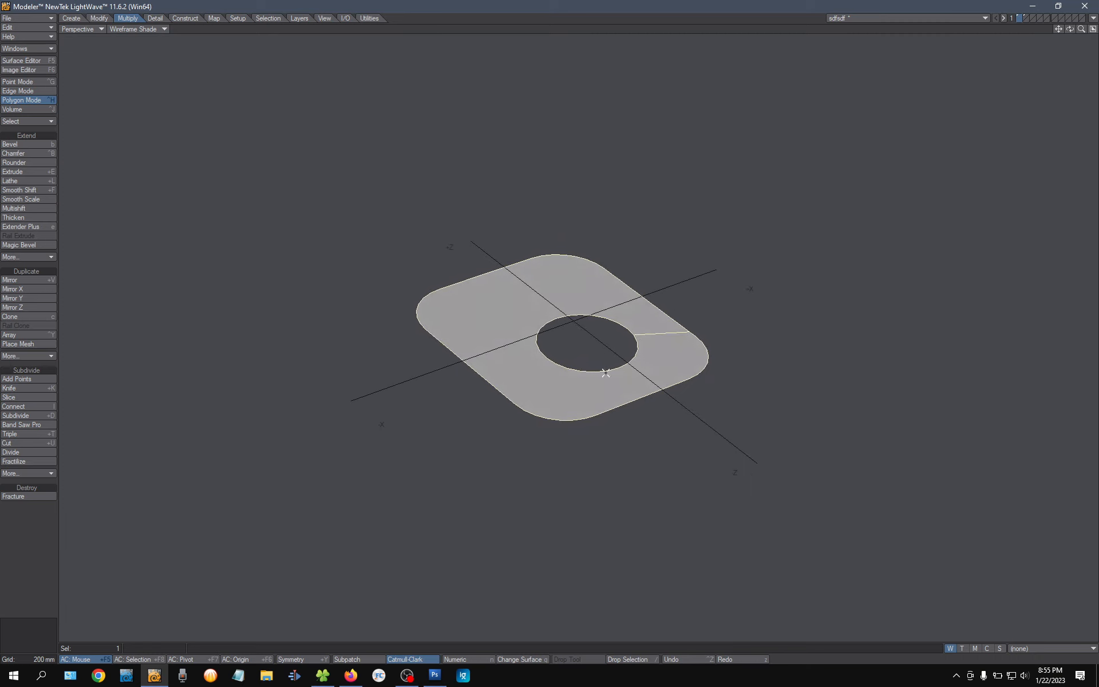
key(z)
alt+drag(667, 292, 625, 315)
key(/)
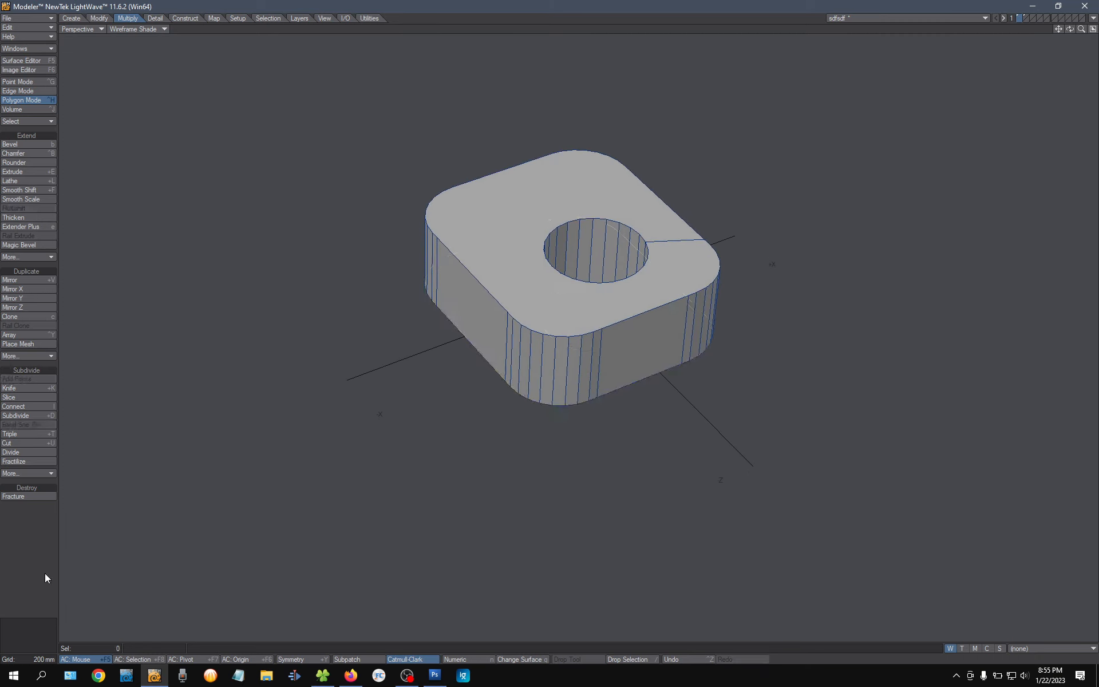
alt+drag(462, 319, 483, 337)
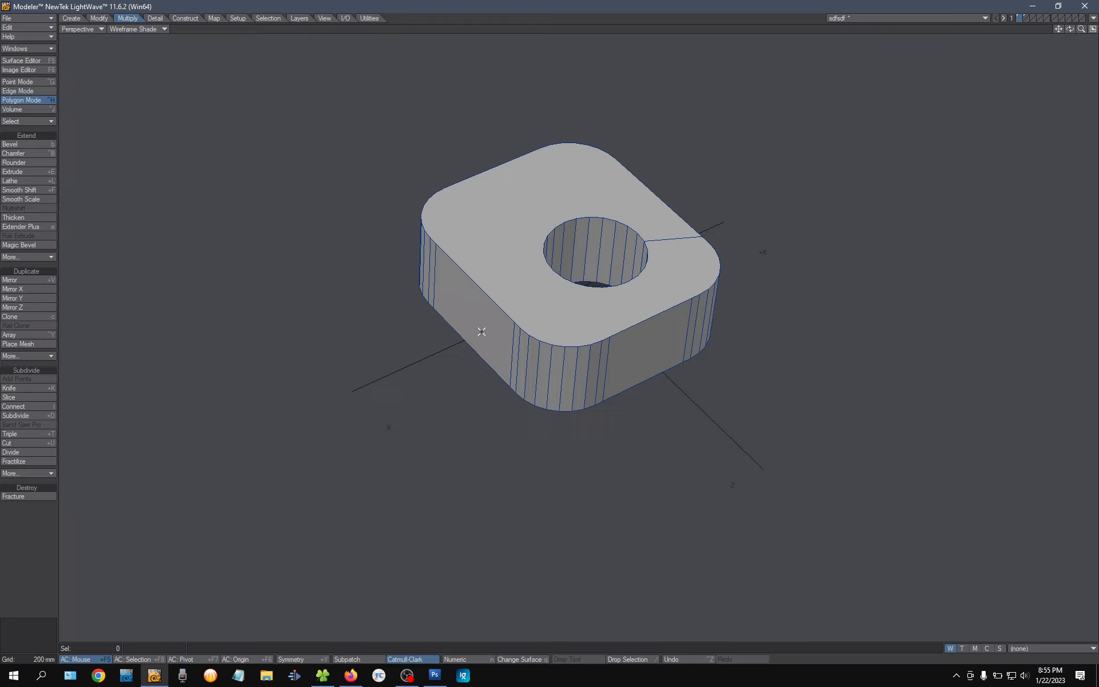